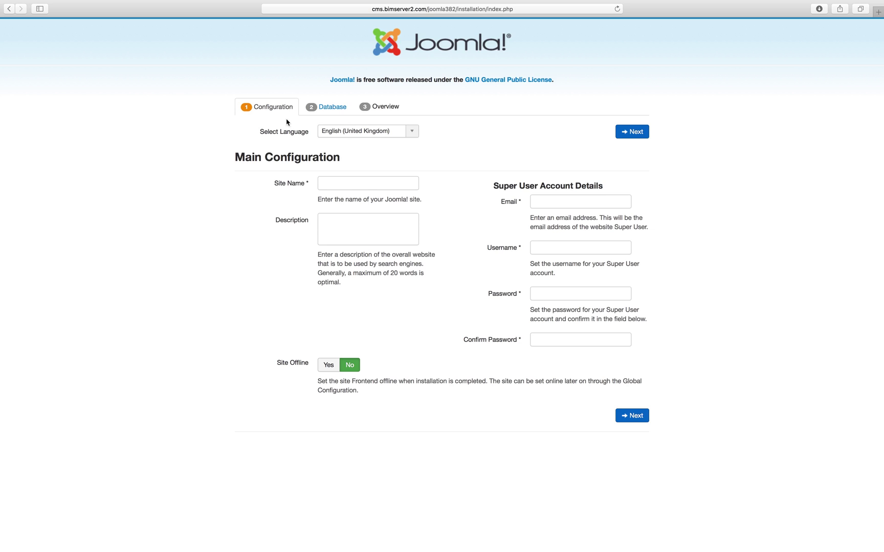
Keep English (United Kingdom), enter site name 'Test CMS', description 'This is my CMS', and the Super User's e-mail
{"action": "left_click", "coordinate": [365, 132]}
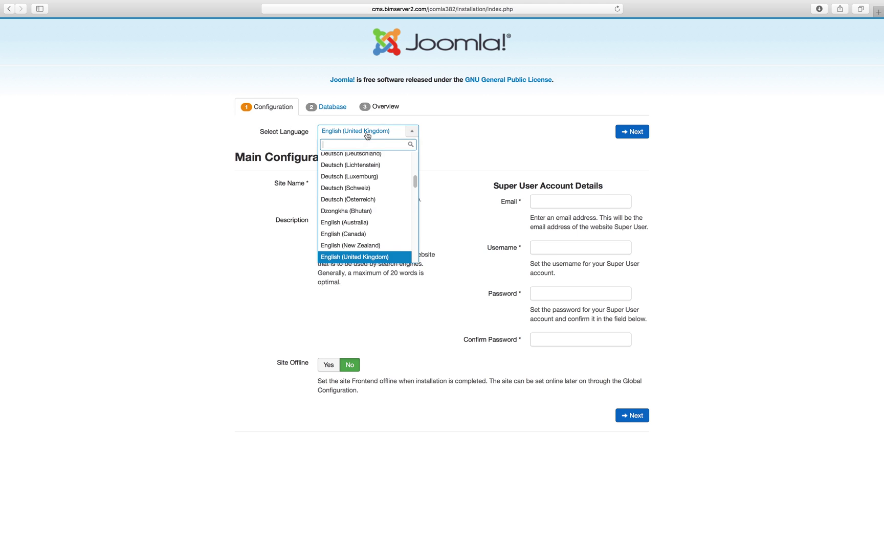
{"action": "left_click", "coordinate": [367, 134]}
{"action": "left_click", "coordinate": [376, 179]}
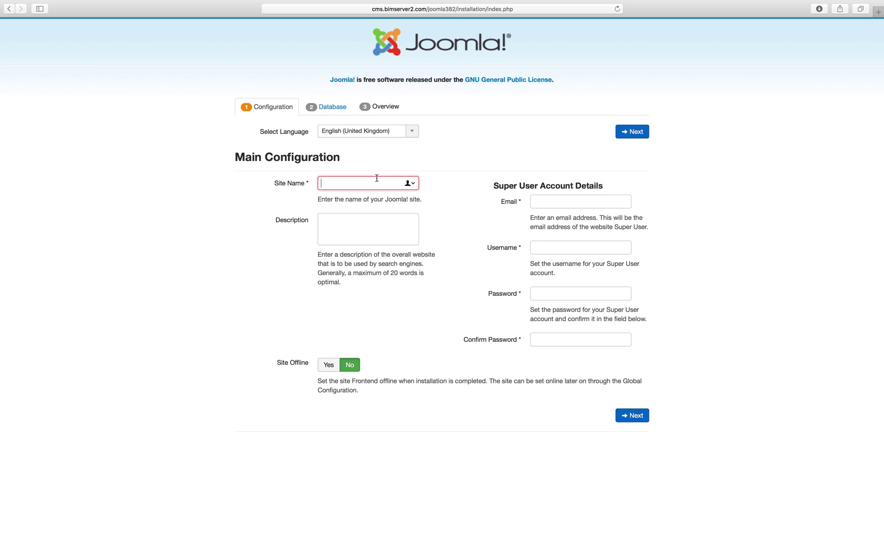
{"action": "type", "text": "Test CMS"}
{"action": "left_click", "coordinate": [372, 222]}
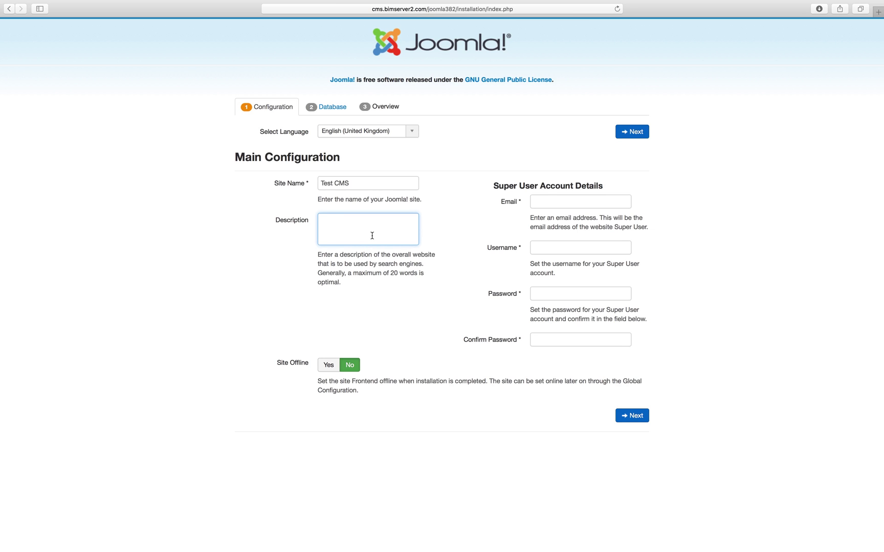
{"action": "type", "text": "This is my CMS"}
{"action": "left_click", "coordinate": [572, 201]}
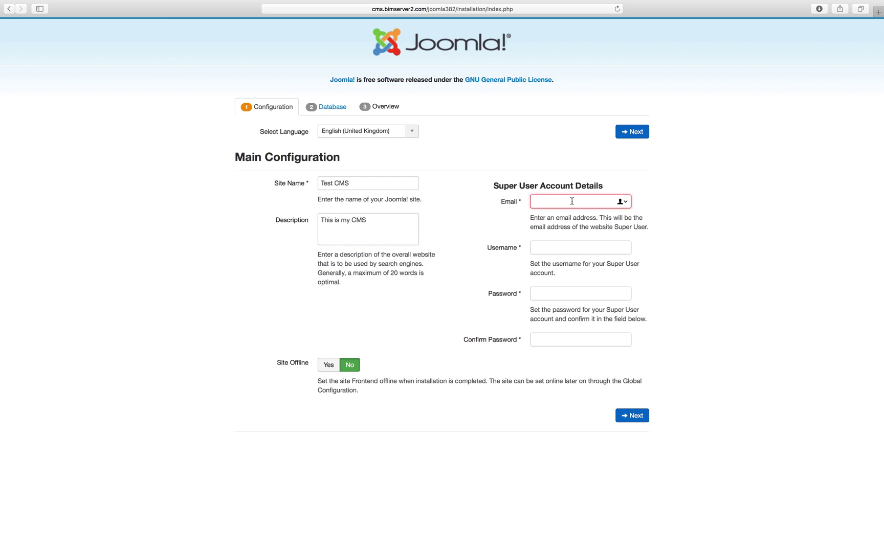
Enter the Super User username and password, confirm the password, and leave Site Offline set to No
{"action": "left_click", "coordinate": [564, 244]}
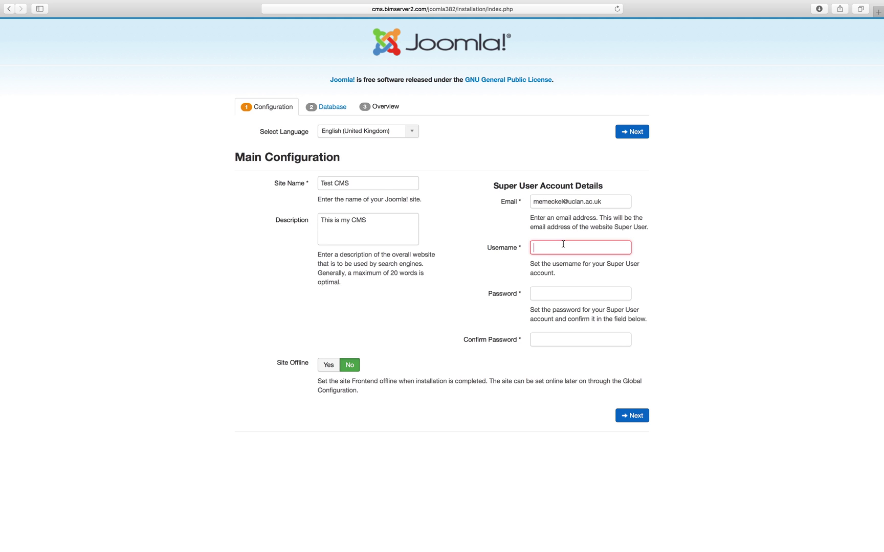
{"action": "type", "text": "memm"}
{"action": "key", "text": "Tab"}
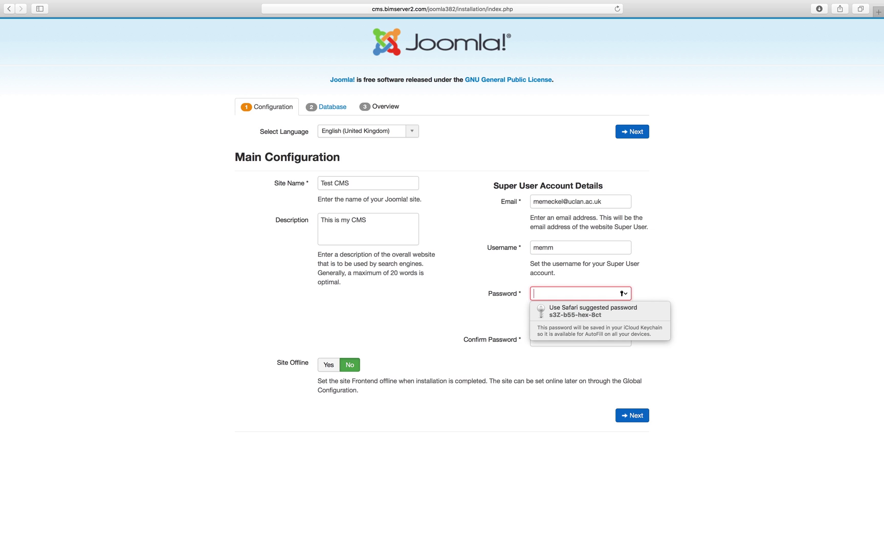
{"action": "type", "text": "••••"}
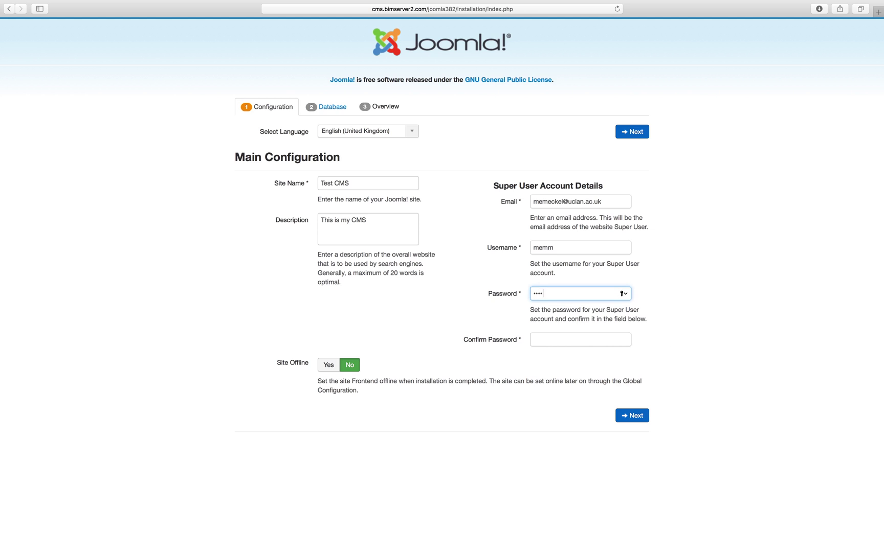
{"action": "type", "text": "•••"}
{"action": "left_click", "coordinate": [571, 335]}
{"action": "type", "text": "••••••"}
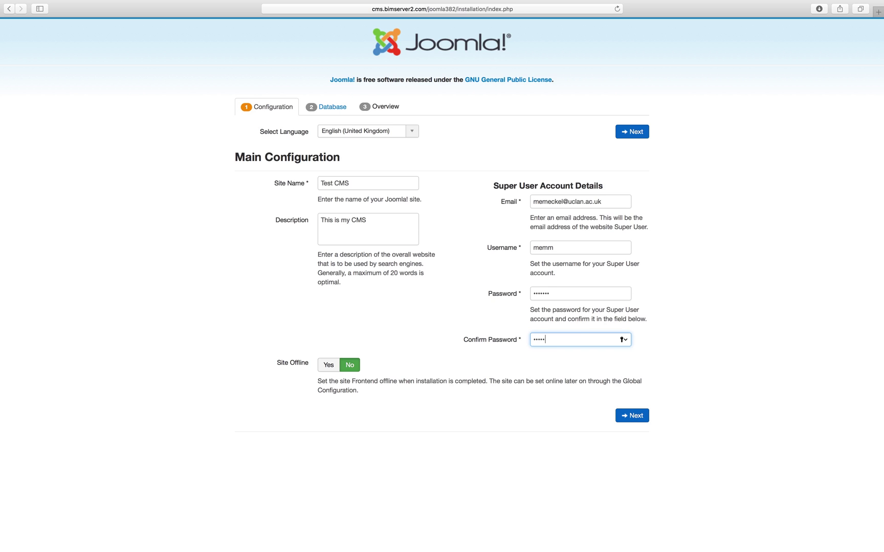
{"action": "type", "text": "•"}
{"action": "left_click", "coordinate": [327, 370]}
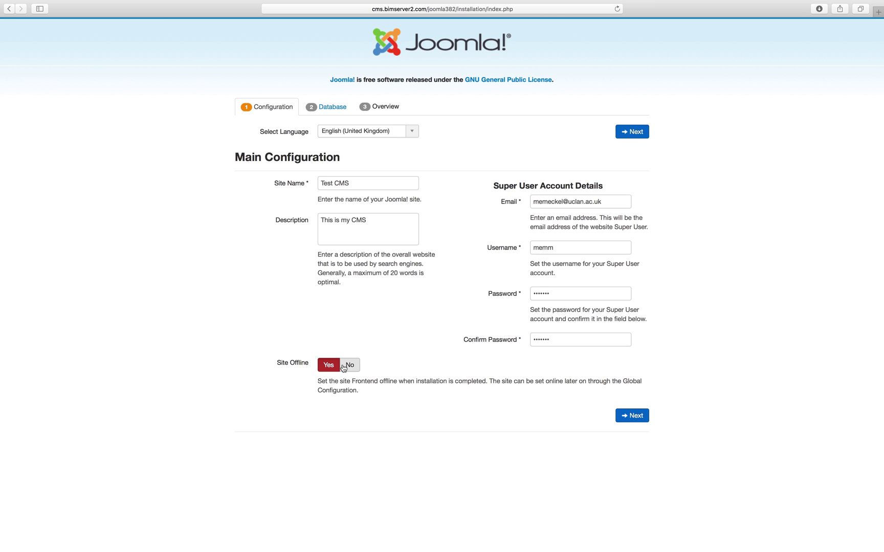
{"action": "left_click", "coordinate": [346, 367]}
Save the admin password in Safari and set the database host name to bt3023db.bimserver2.com
{"action": "left_click", "coordinate": [632, 417]}
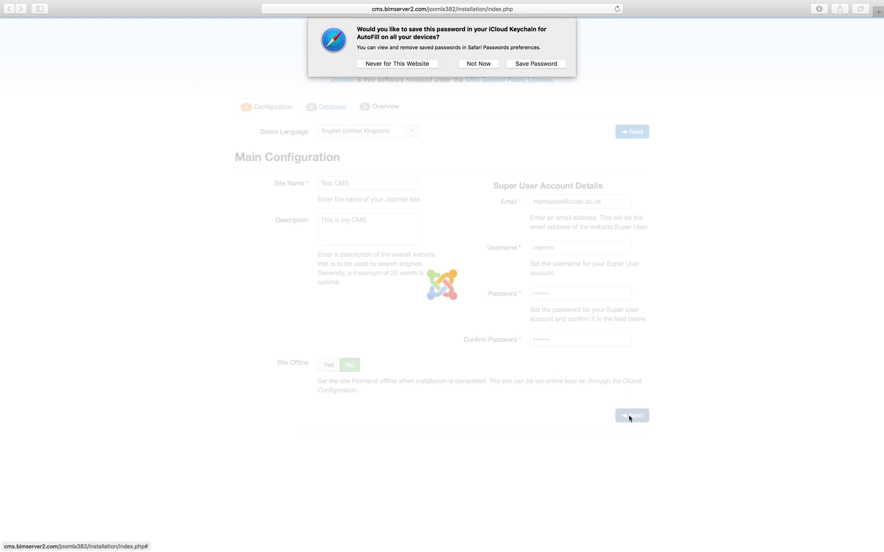
{"action": "left_click", "coordinate": [549, 63]}
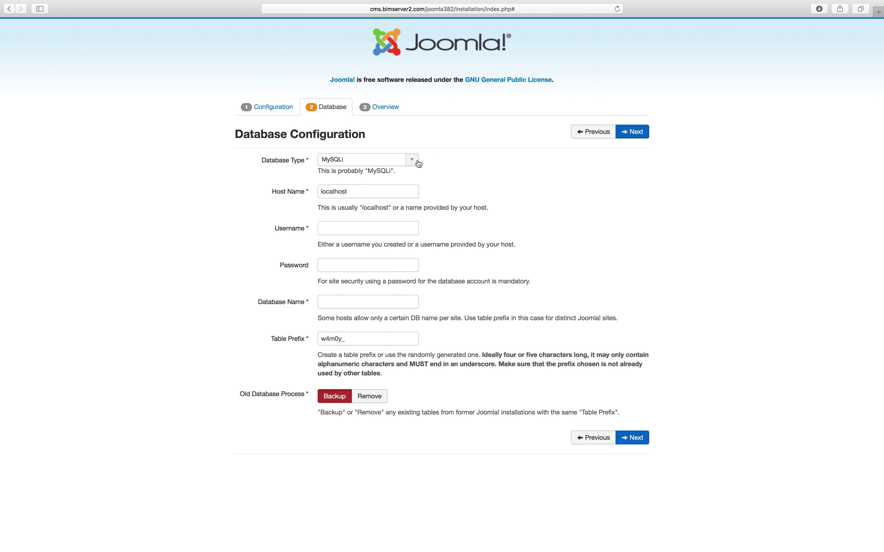
{"action": "left_click", "coordinate": [406, 187]}
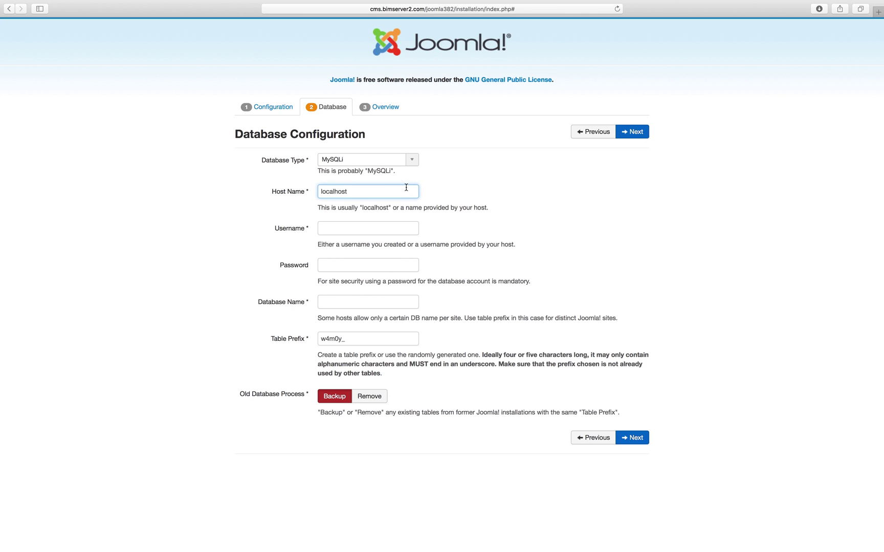
{"action": "left_click", "coordinate": [305, 193]}
{"action": "type", "text": "bt3023db.bimserver2.com"}
Enter the database username and password, then copy the username into Database Name
{"action": "left_click", "coordinate": [368, 228]}
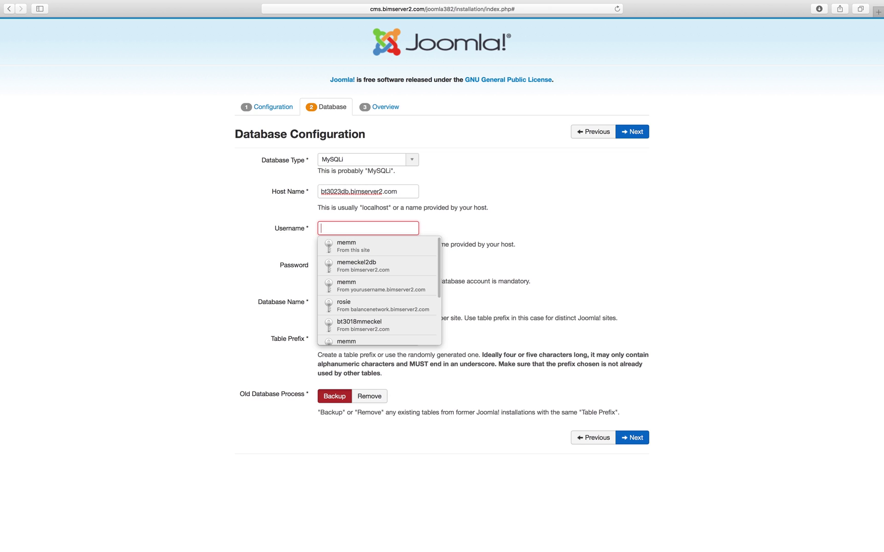
{"action": "type", "text": "cms"}
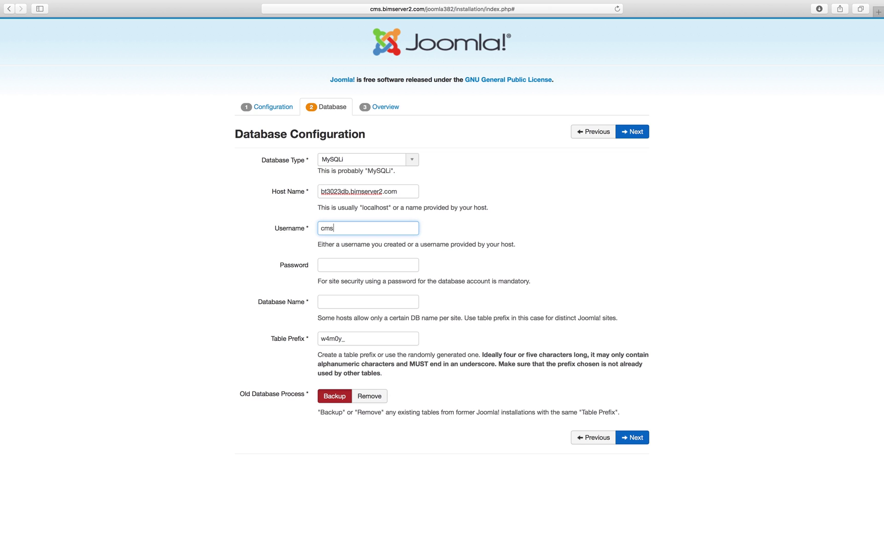
{"action": "type", "text": "db2017"}
{"action": "left_click", "coordinate": [368, 265]}
{"action": "type", "text": "••••••••••"}
{"action": "left_click", "coordinate": [368, 302]}
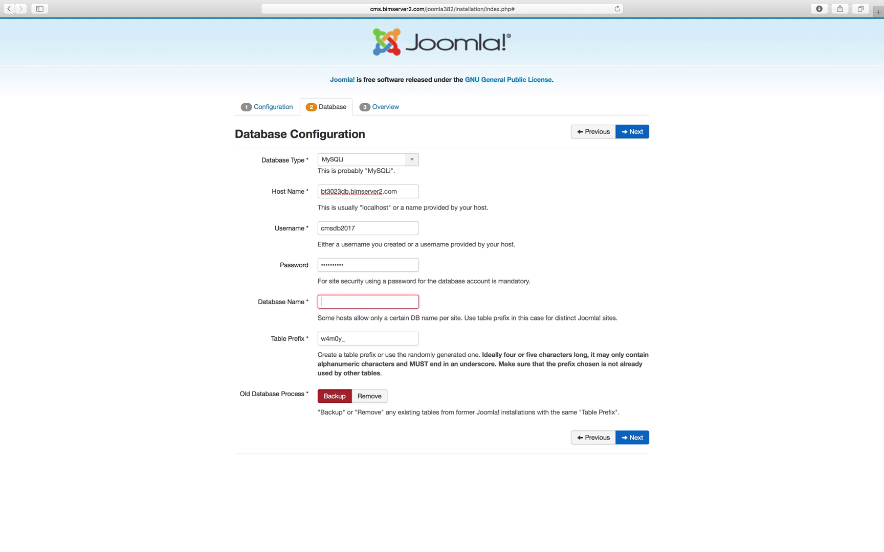
{"action": "left_click", "coordinate": [376, 231]}
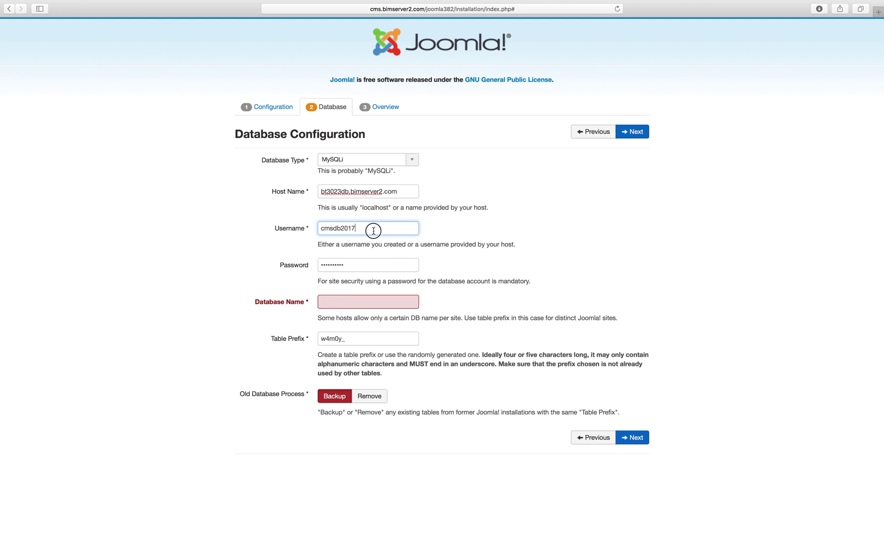
{"action": "left_click_drag", "start_coordinate": [314, 231], "coordinate": [315, 226]}
{"action": "key", "text": "super+c"}
{"action": "left_click", "coordinate": [367, 298]}
{"action": "key", "text": "super+v"}
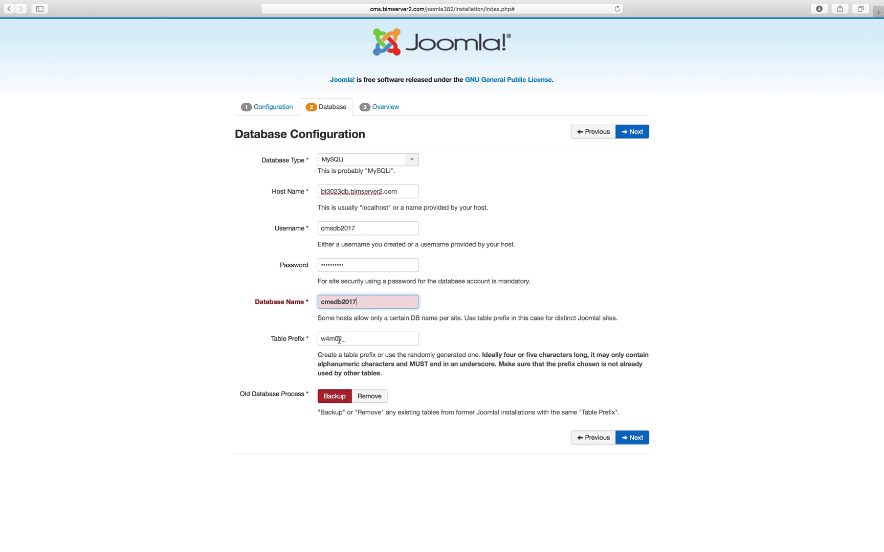
Leave the generated table prefix w4m0y_ unchanged
{"action": "left_click_drag", "start_coordinate": [342, 339], "coordinate": [320, 339]}
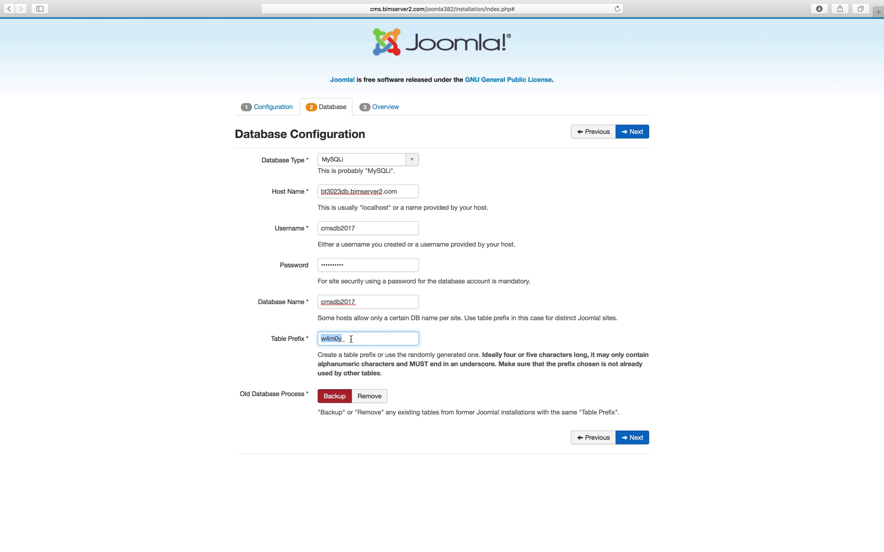
{"action": "left_click", "coordinate": [351, 339]}
{"action": "left_click", "coordinate": [343, 338]}
{"action": "left_click_drag", "start_coordinate": [343, 339], "coordinate": [319, 341]}
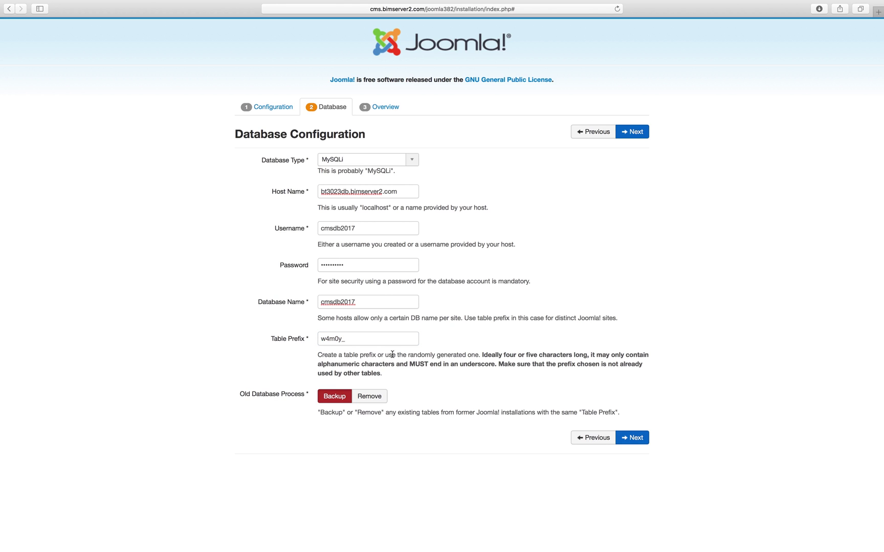
{"action": "double_click", "coordinate": [338, 339]}
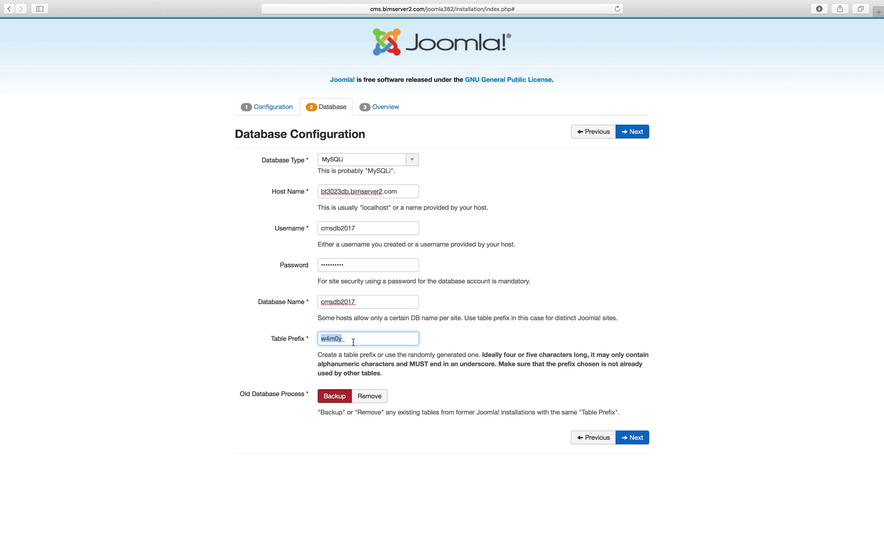
{"action": "left_click", "coordinate": [411, 384]}
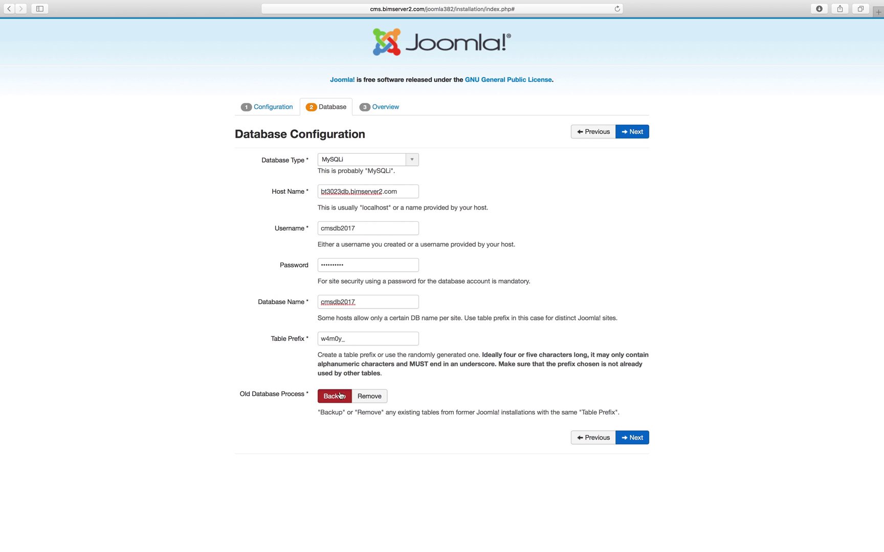
Set Old Database Process to Backup and submit the database settings
{"action": "left_click", "coordinate": [356, 398]}
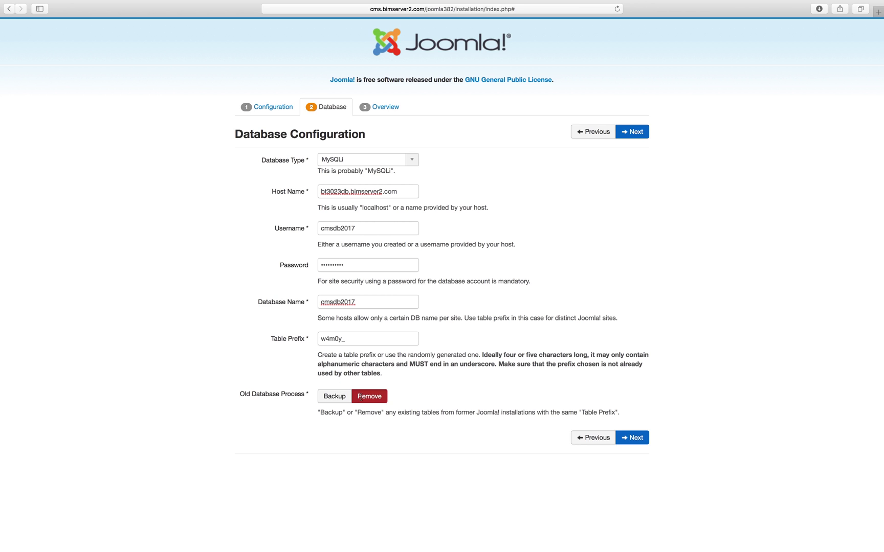
{"action": "left_click", "coordinate": [344, 398]}
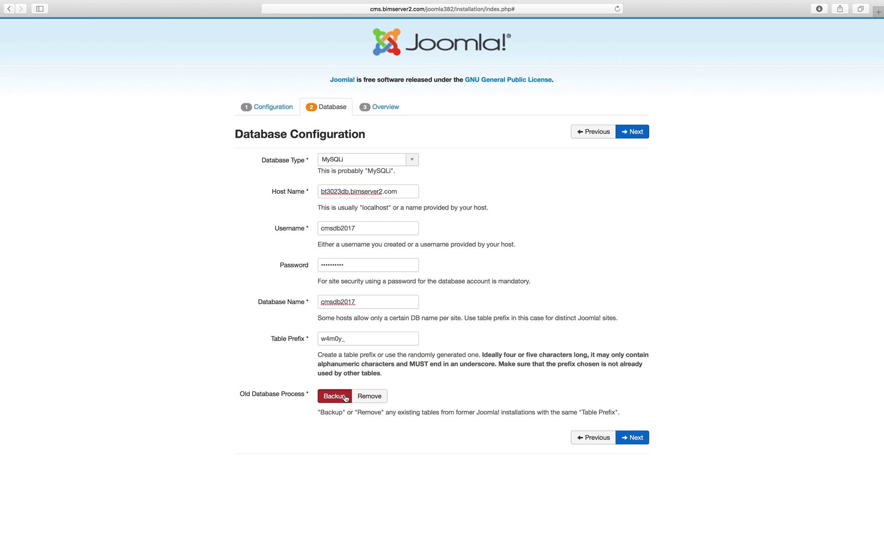
{"action": "left_click", "coordinate": [633, 438]}
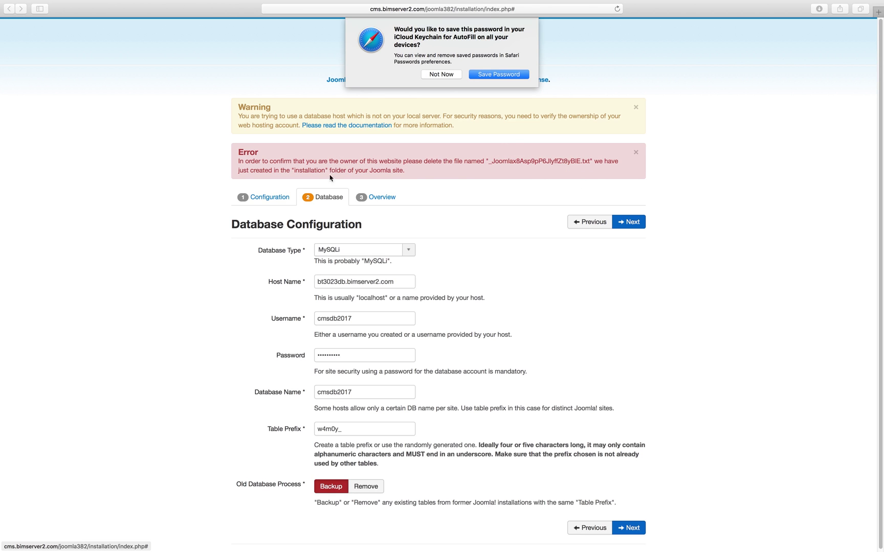
Open Spotlight search with Cmd+Space
{"action": "key", "text": "super+space"}
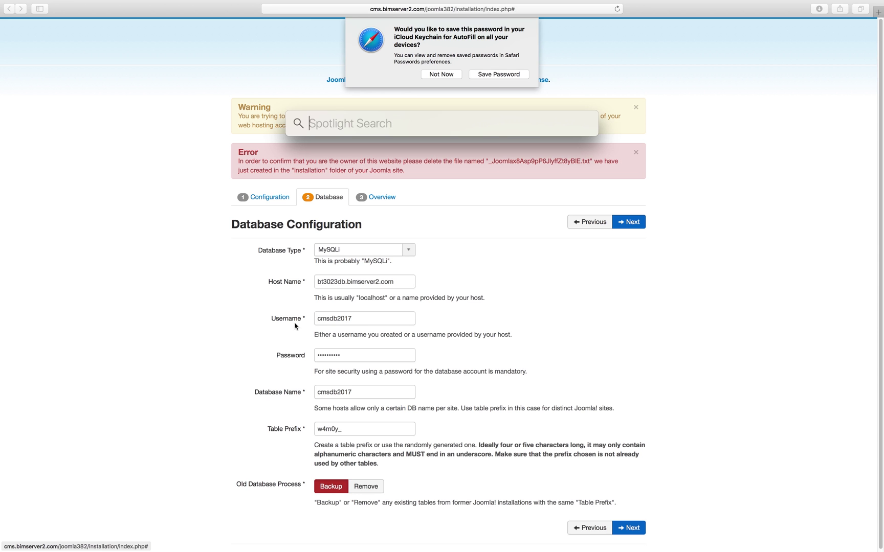
Launch FileZilla and connect to the saved bimserver2.com site from Site Manager
{"action": "type", "text": "file"}
{"action": "key", "text": "Return"}
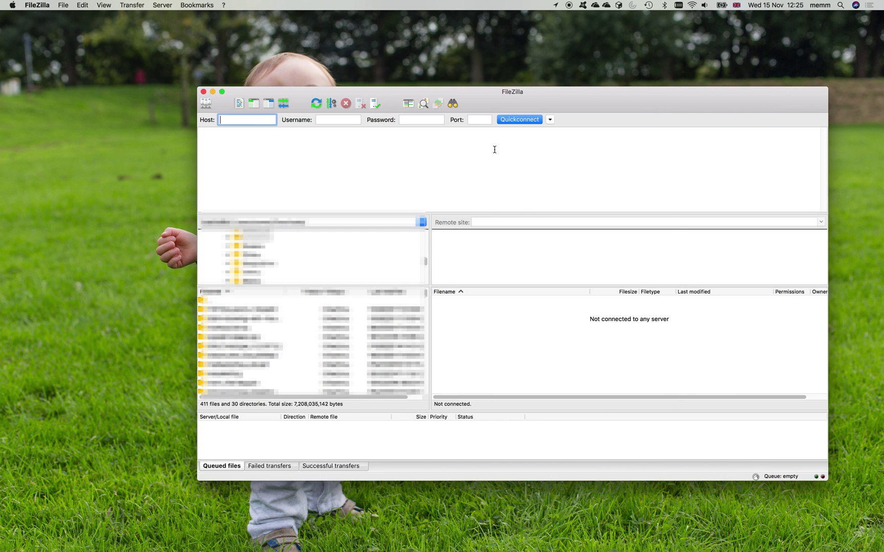
{"action": "key", "text": "super+s"}
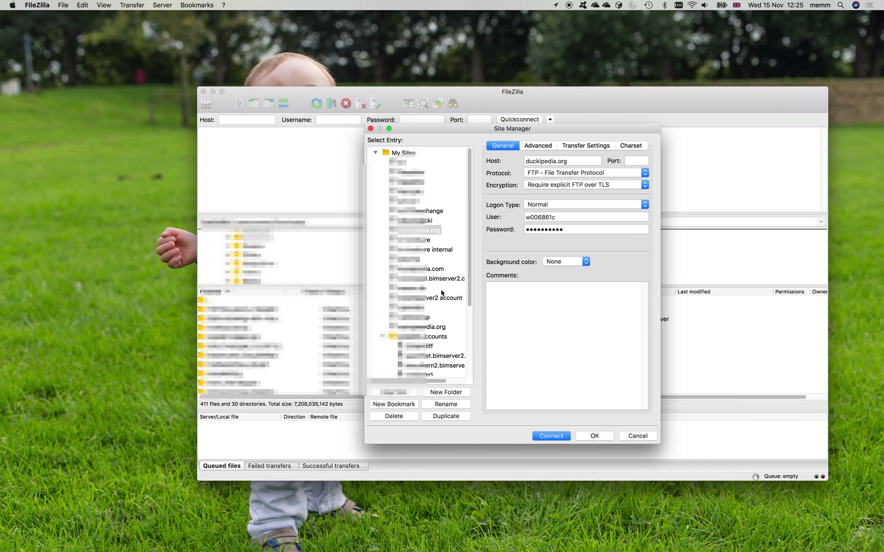
{"action": "left_click", "coordinate": [440, 280]}
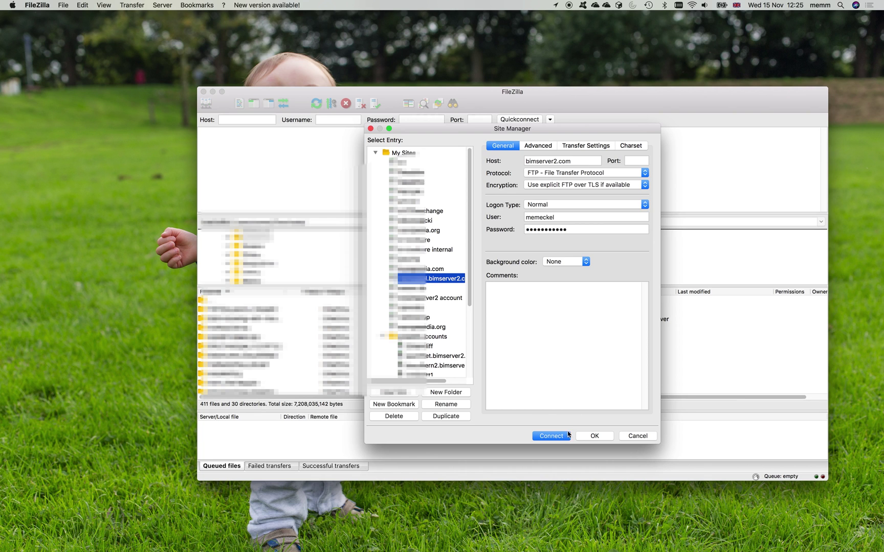
{"action": "left_click", "coordinate": [567, 436]}
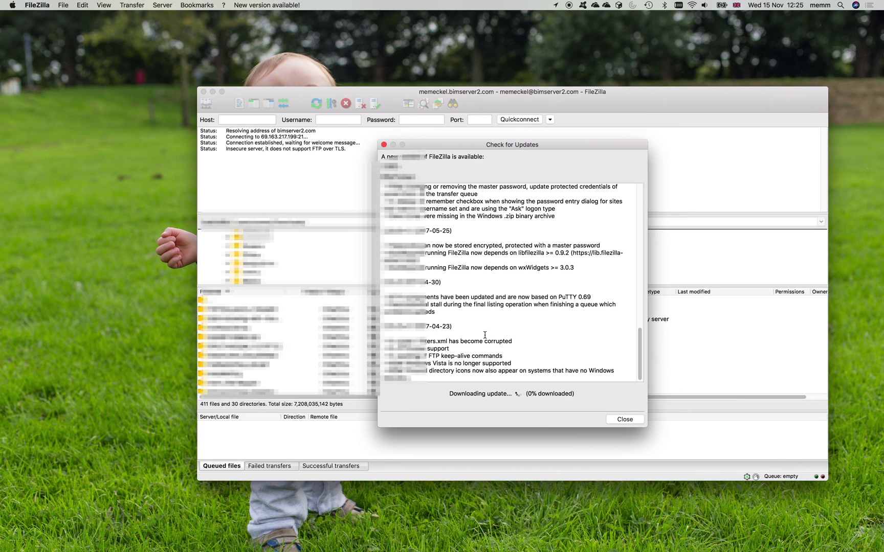
Browse the remote pane to /cms.bimserver2.com/joomla382/installation and select the verification .txt file
{"action": "left_click", "coordinate": [628, 418]}
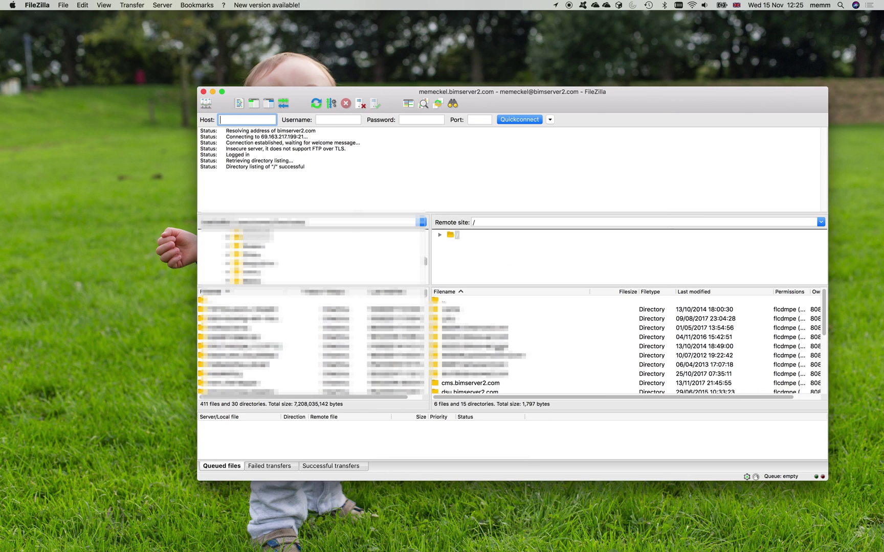
{"action": "left_click", "coordinate": [474, 383]}
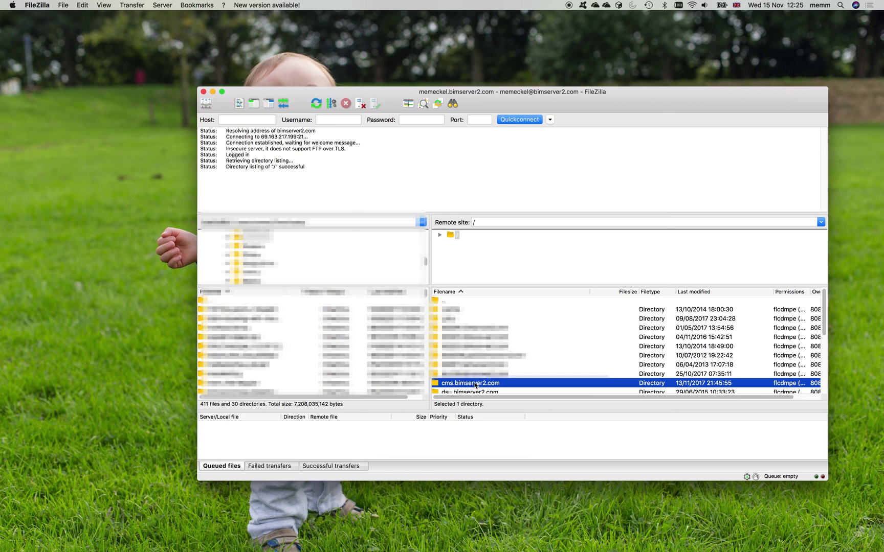
{"action": "double_click", "coordinate": [475, 384]}
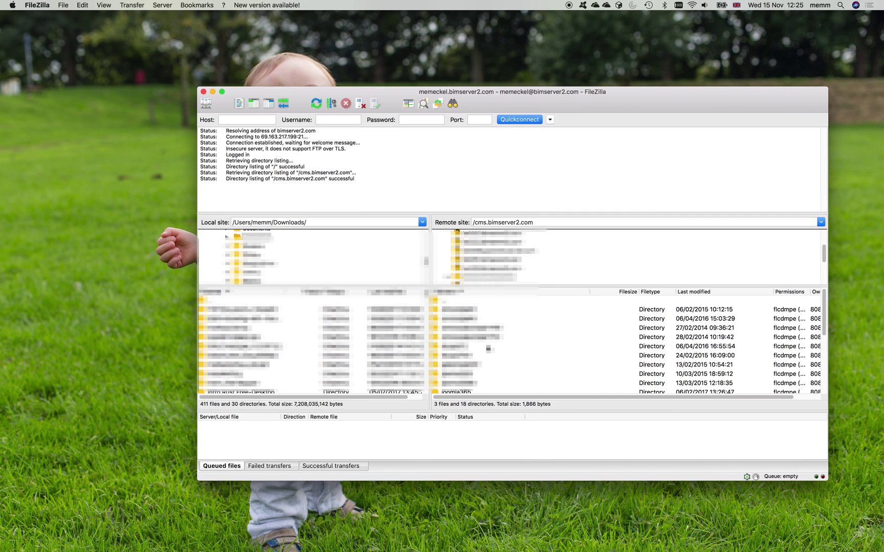
{"action": "left_click", "coordinate": [487, 355]}
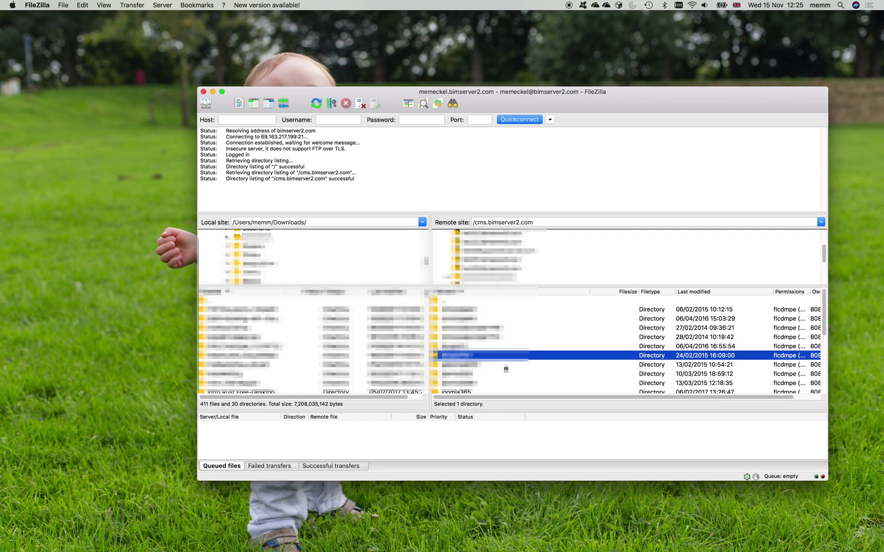
{"action": "left_click_drag", "start_coordinate": [823, 332], "coordinate": [825, 368]}
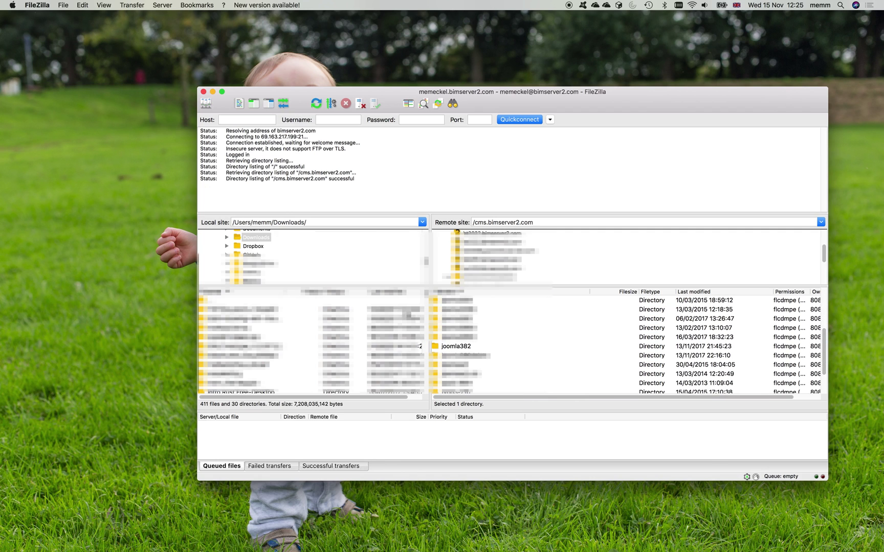
{"action": "left_click", "coordinate": [459, 347]}
{"action": "double_click", "coordinate": [459, 347]}
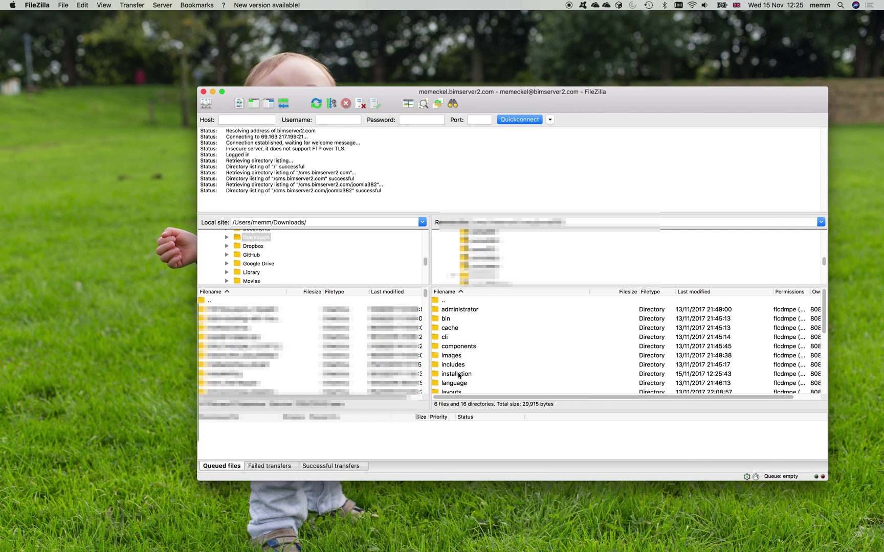
{"action": "double_click", "coordinate": [458, 374]}
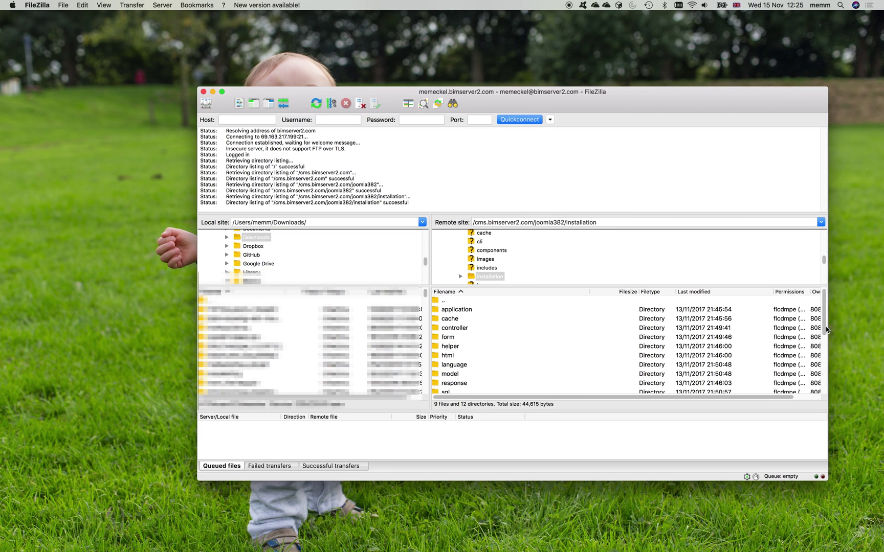
{"action": "left_click_drag", "start_coordinate": [824, 325], "coordinate": [831, 385]}
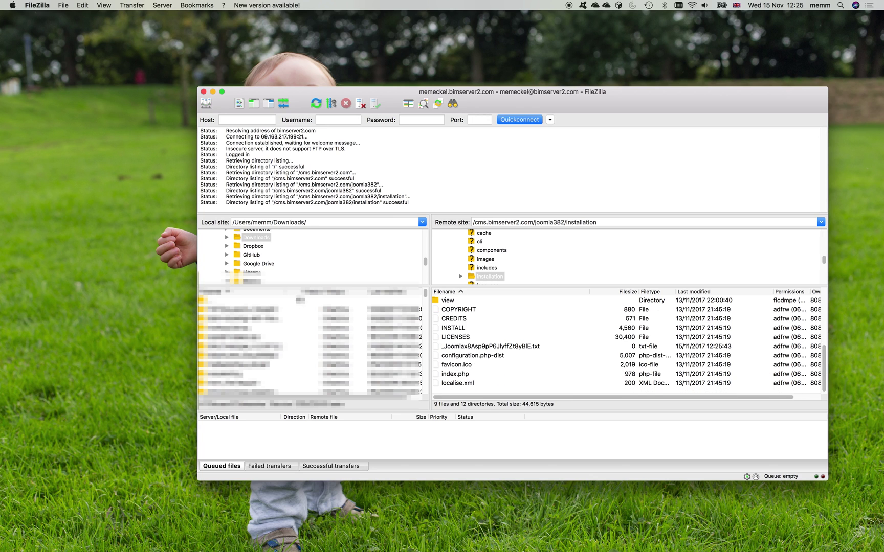
{"action": "left_click", "coordinate": [477, 346]}
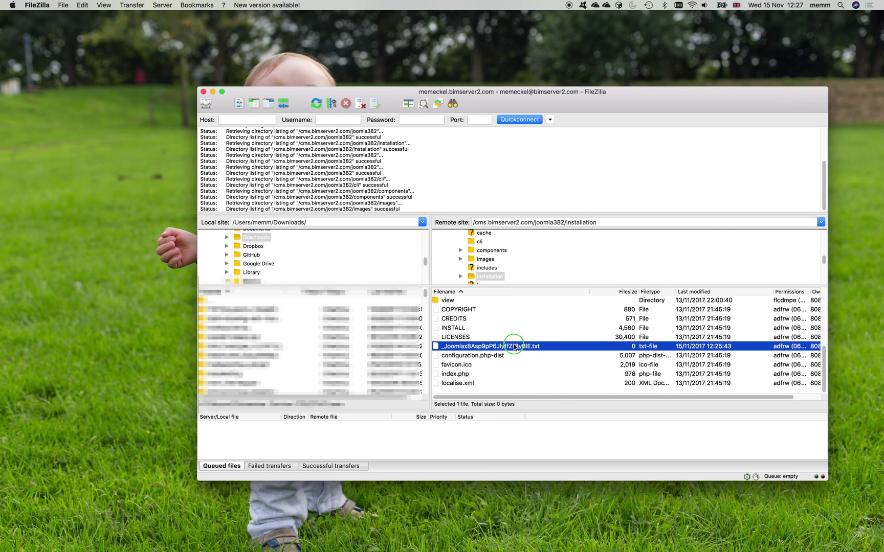
Delete the _Joomla verification .txt file from the server and return to the Joomla installer
{"action": "right_click", "coordinate": [513, 348]}
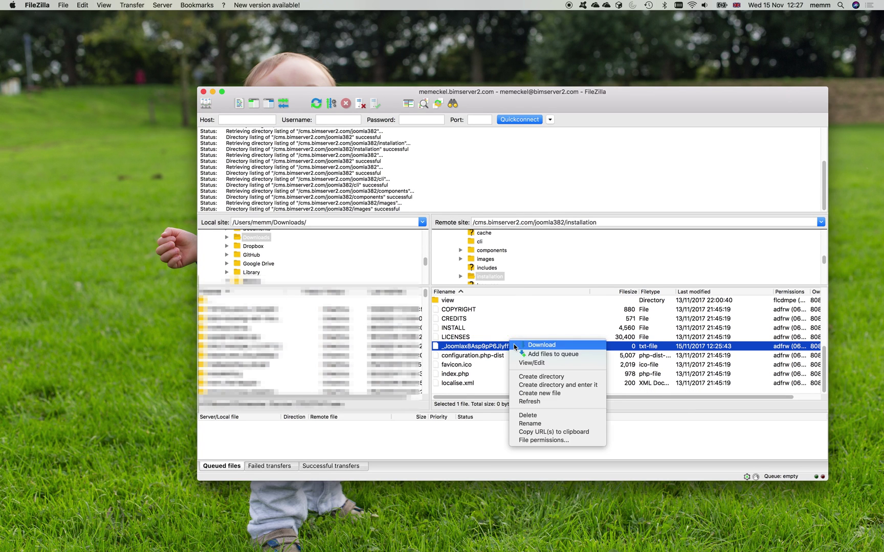
{"action": "left_click", "coordinate": [545, 416]}
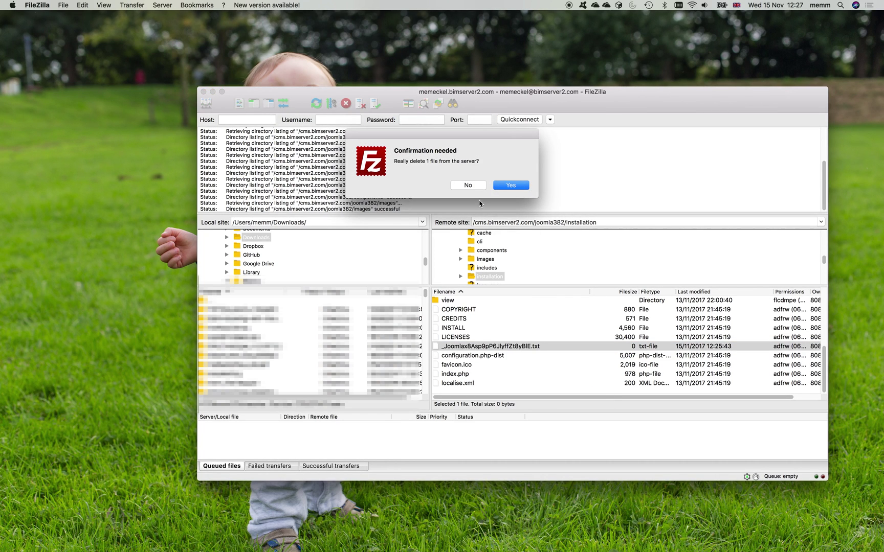
{"action": "left_click", "coordinate": [502, 186]}
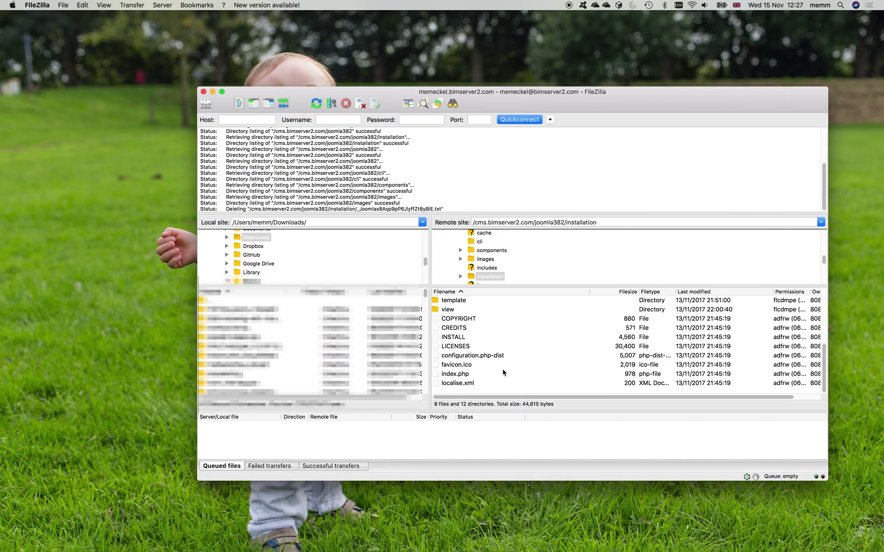
{"action": "key", "text": "ctrl+Right"}
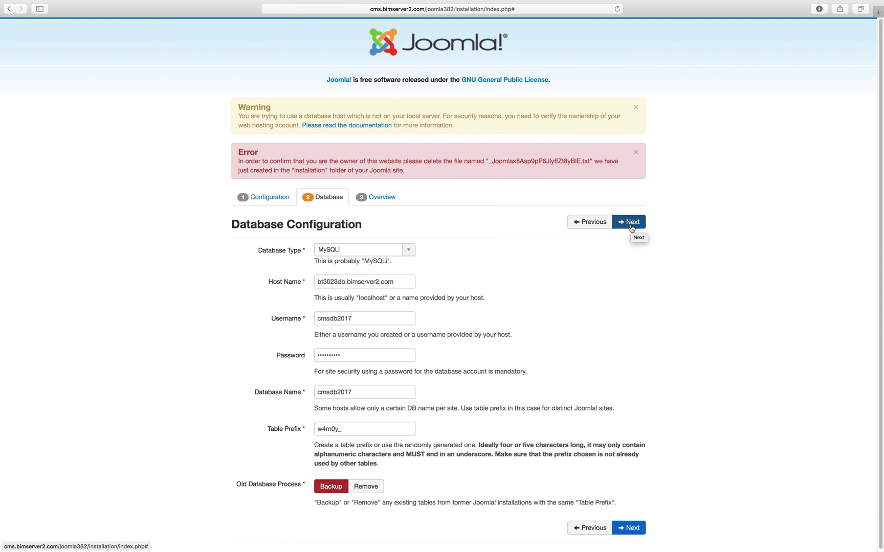
Continue past the database step and try the Default English (GB) and Learn Joomla sample data options
{"action": "left_click", "coordinate": [632, 228]}
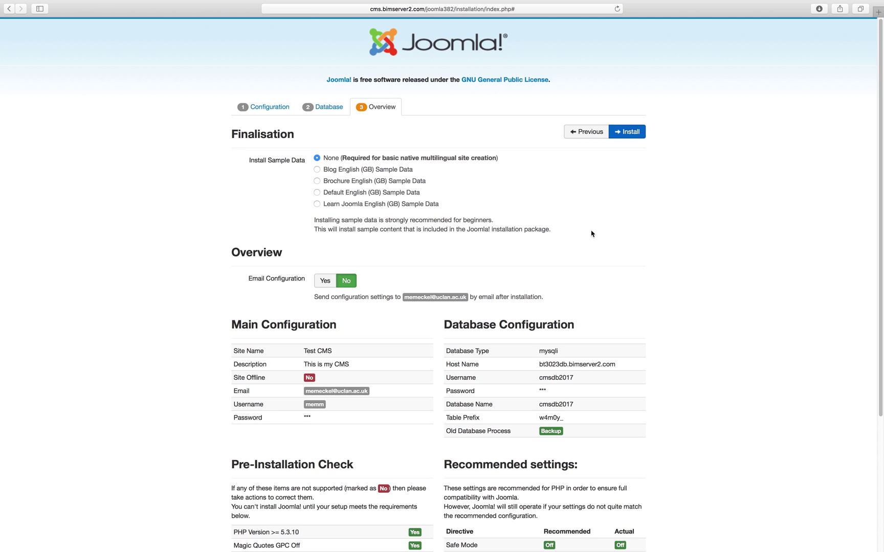
{"action": "left_click", "coordinate": [318, 194]}
{"action": "left_click", "coordinate": [317, 160]}
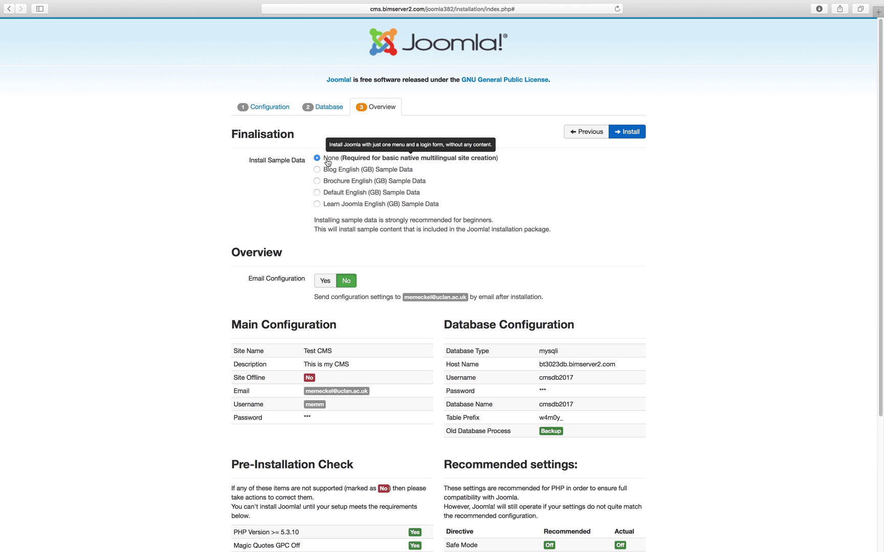
{"action": "left_click", "coordinate": [318, 205]}
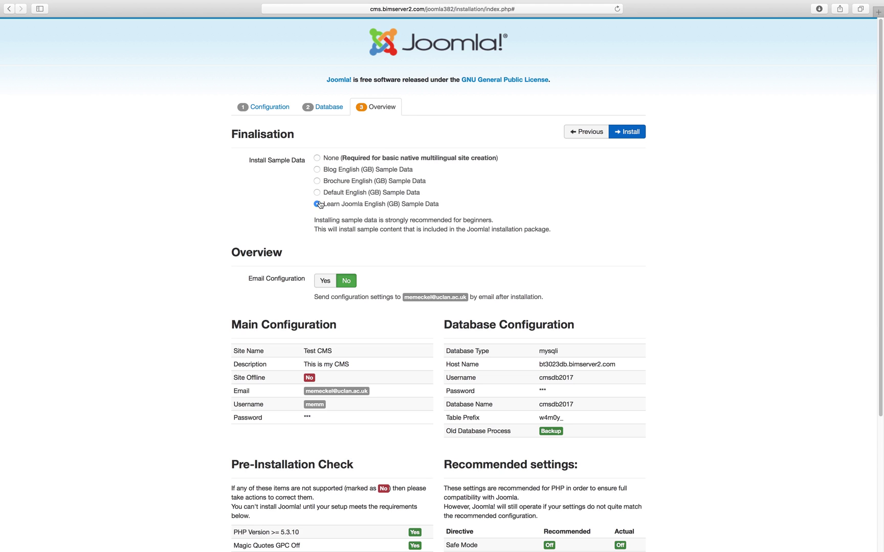
Set sample data to None and turn on Email Configuration with Include Passwords in Email
{"action": "left_click", "coordinate": [318, 158]}
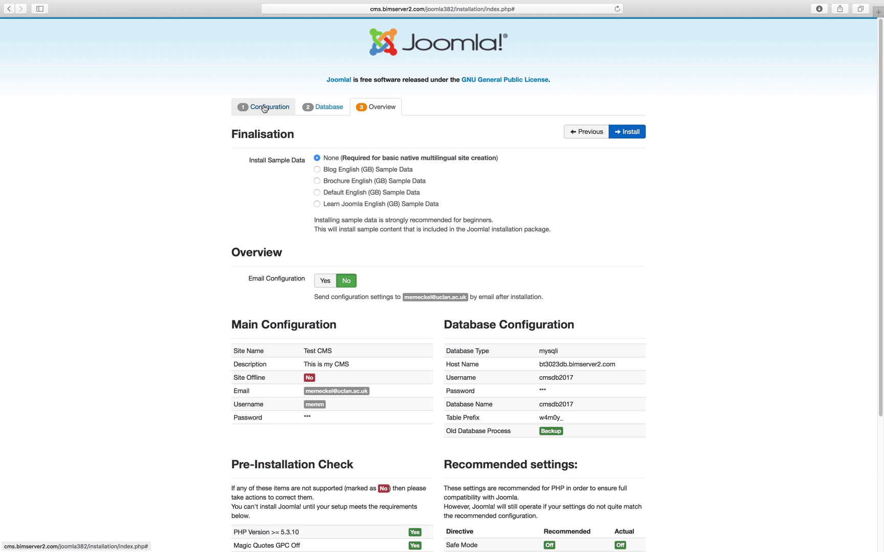
{"action": "left_click", "coordinate": [324, 281]}
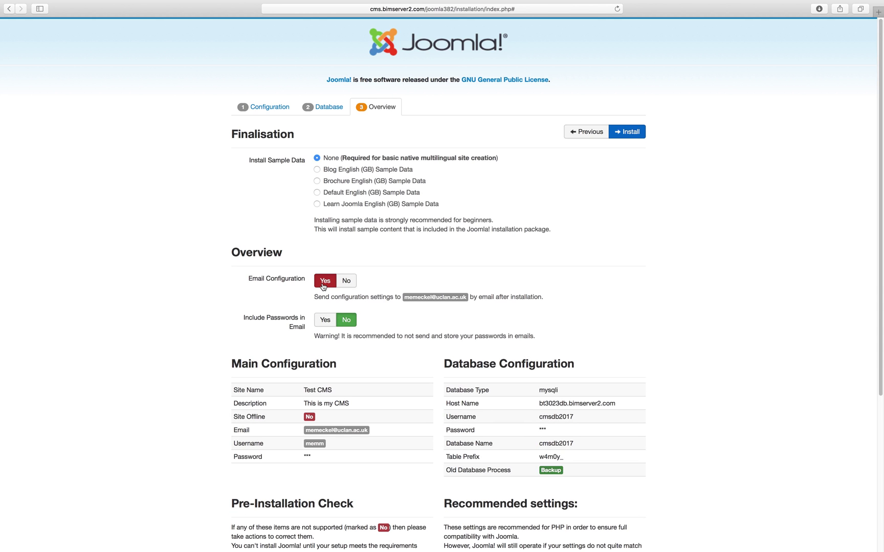
{"action": "left_click", "coordinate": [325, 320]}
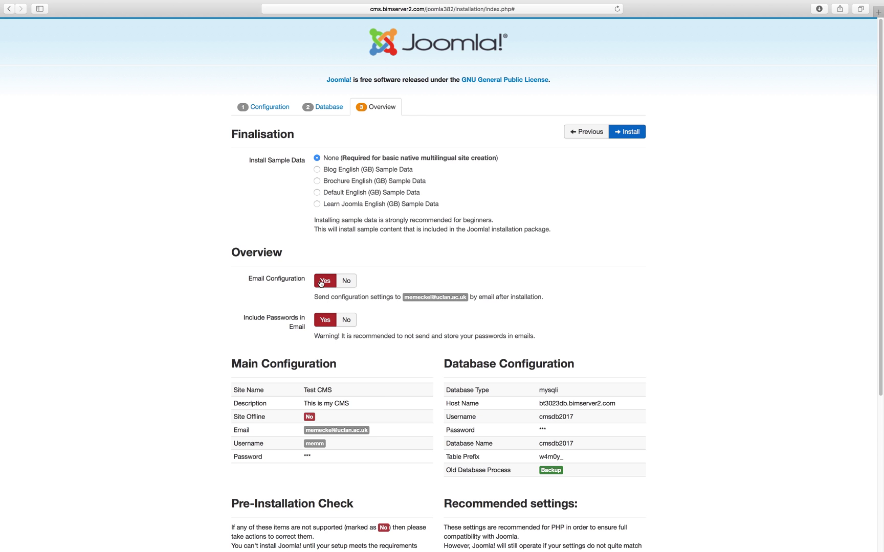
{"action": "scroll", "coordinate": [468, 373], "scroll_direction": "down", "scroll_amount": 5}
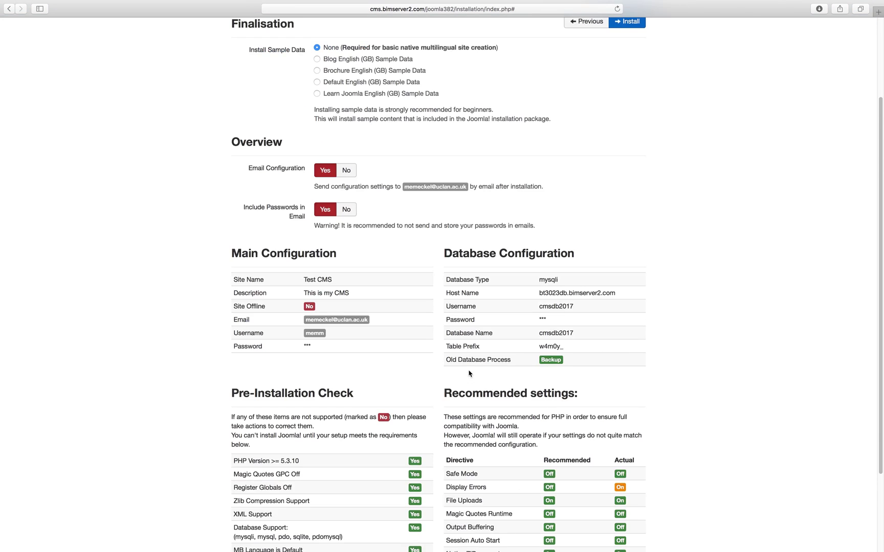
{"action": "scroll", "coordinate": [468, 372], "scroll_direction": "up", "scroll_amount": 5}
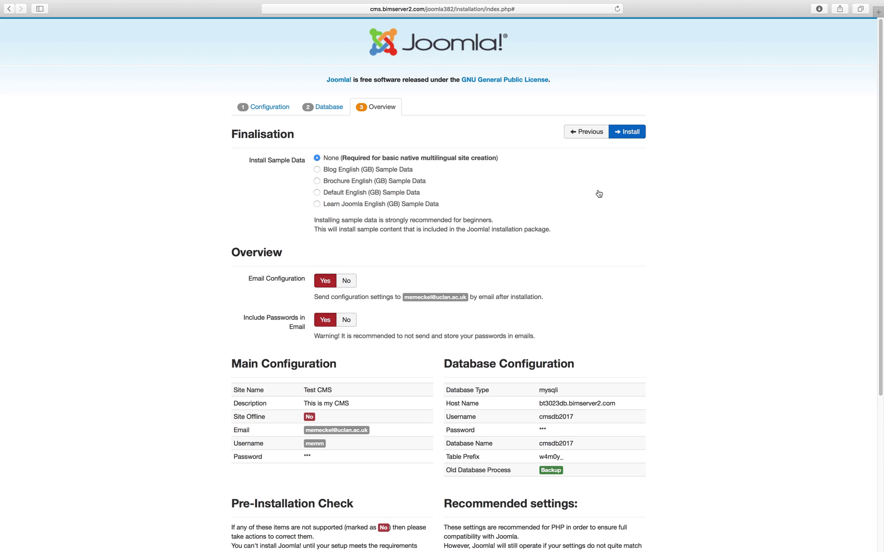
Install Joomla 3.8.2, then remove the 'installation' folder from the Congratulations page
{"action": "left_click", "coordinate": [626, 133]}
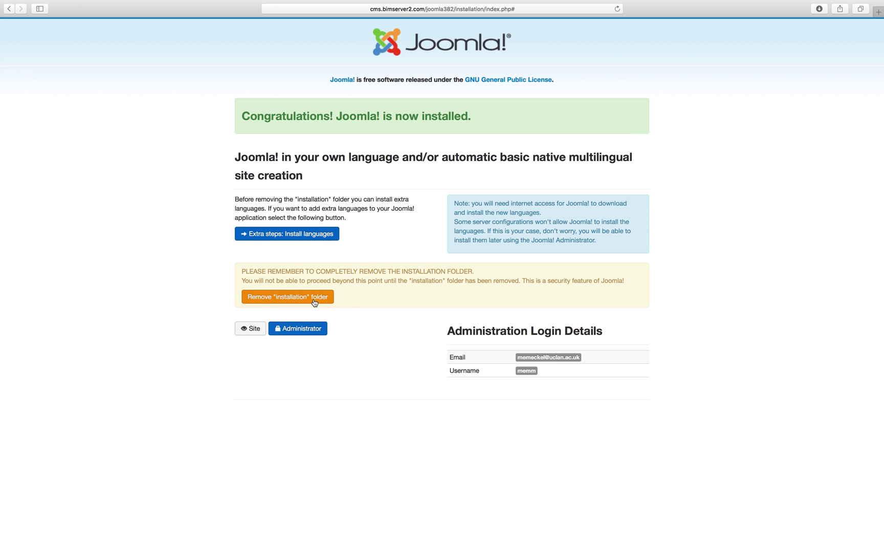
{"action": "left_click", "coordinate": [270, 300]}
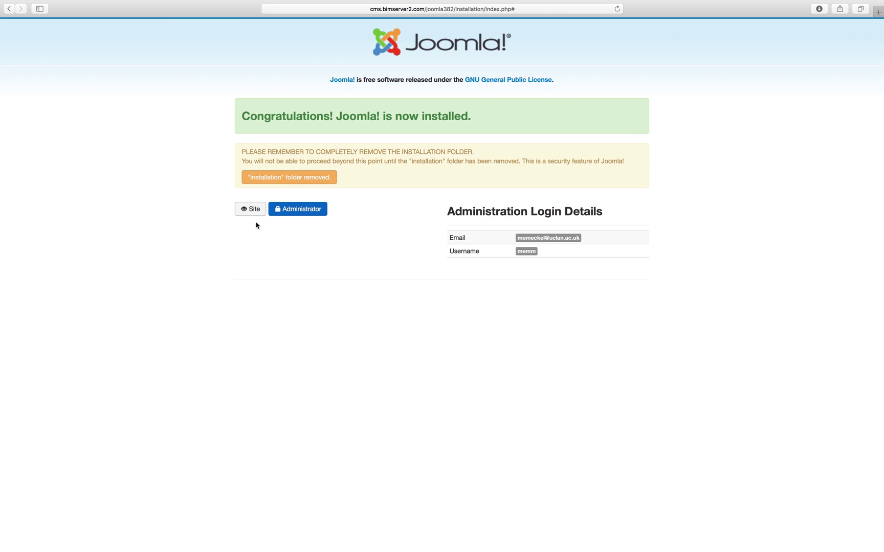
Open the Site and Administrator links each in its own new tab
{"action": "right_click", "coordinate": [253, 213]}
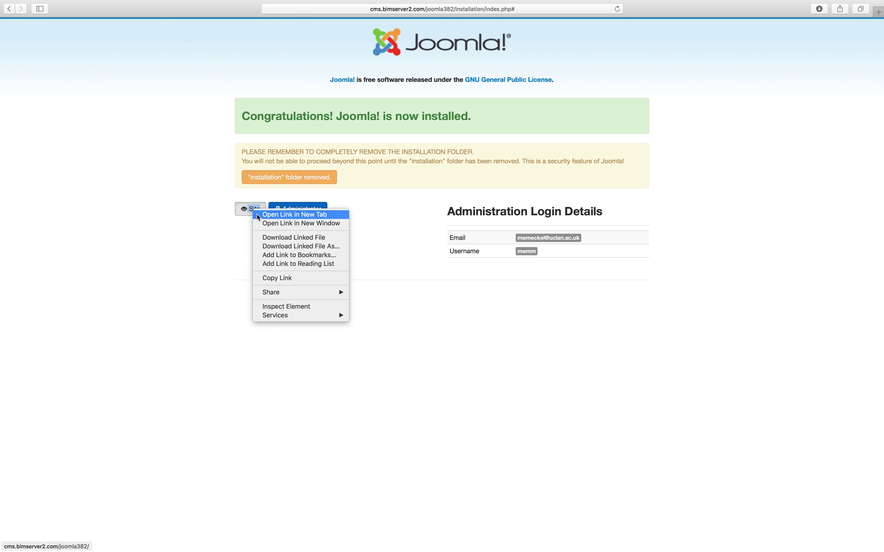
{"action": "left_click", "coordinate": [250, 212]}
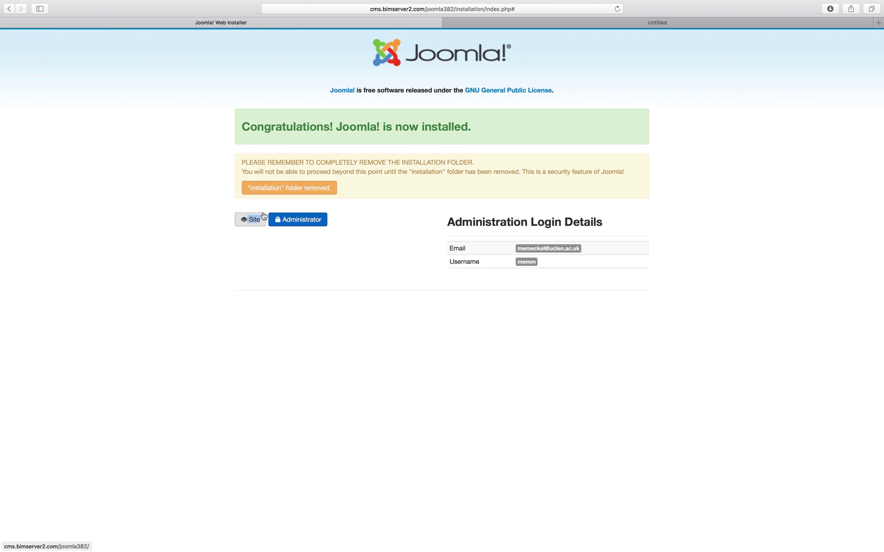
{"action": "right_click", "coordinate": [288, 217]}
{"action": "left_click", "coordinate": [301, 222]}
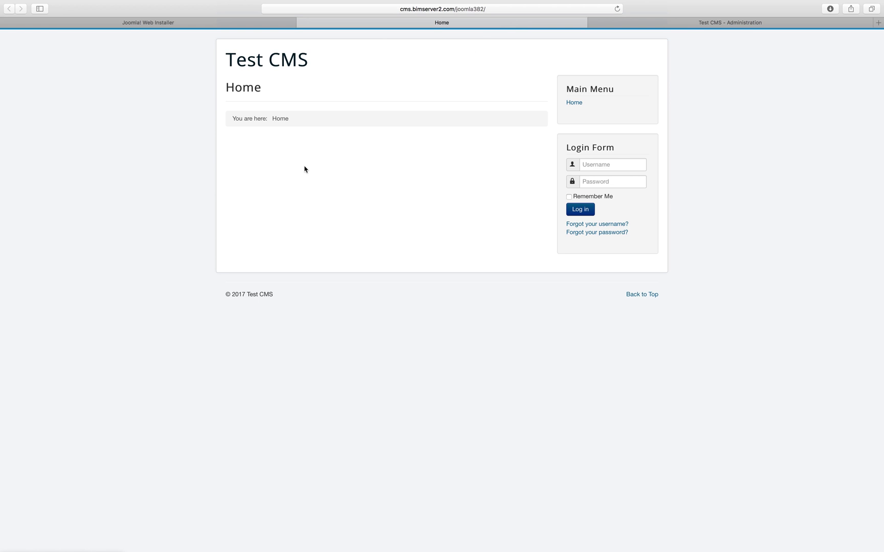
On the Administration tab, log in with the administrator username and password
{"action": "left_click", "coordinate": [702, 22]}
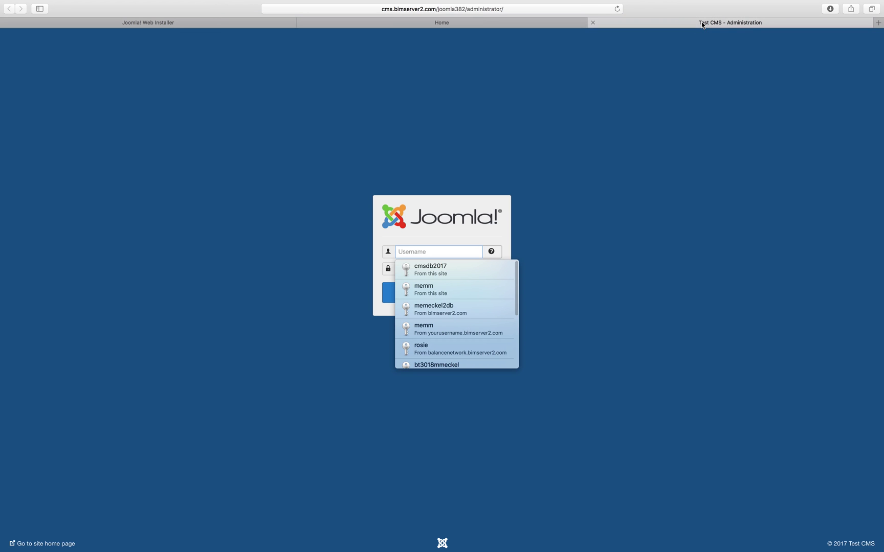
{"action": "left_click", "coordinate": [588, 207]}
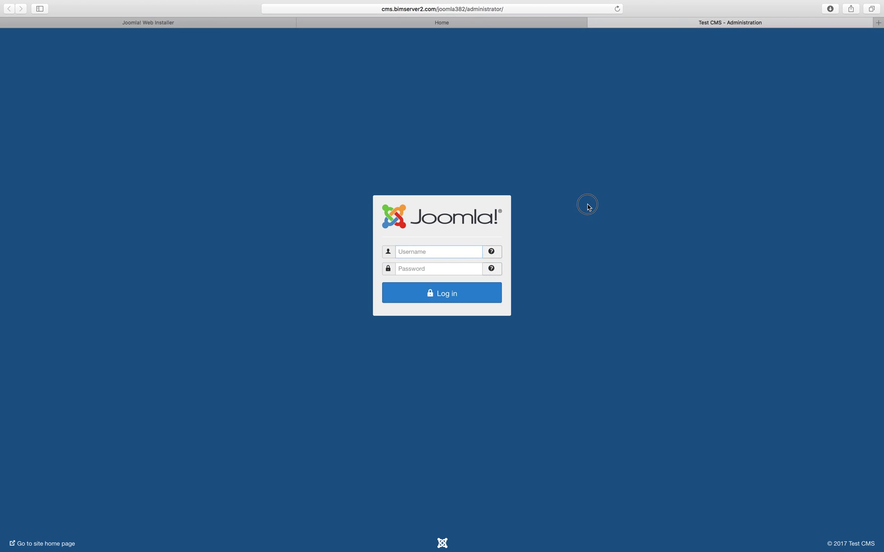
{"action": "left_click", "coordinate": [466, 256]}
{"action": "type", "text": "memm"}
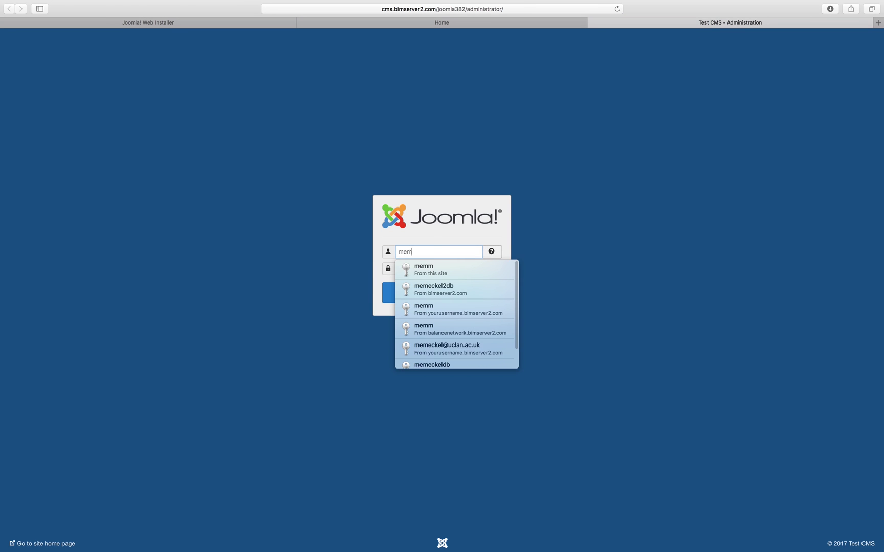
{"action": "left_click", "coordinate": [432, 268]}
{"action": "type", "text": "m•••••"}
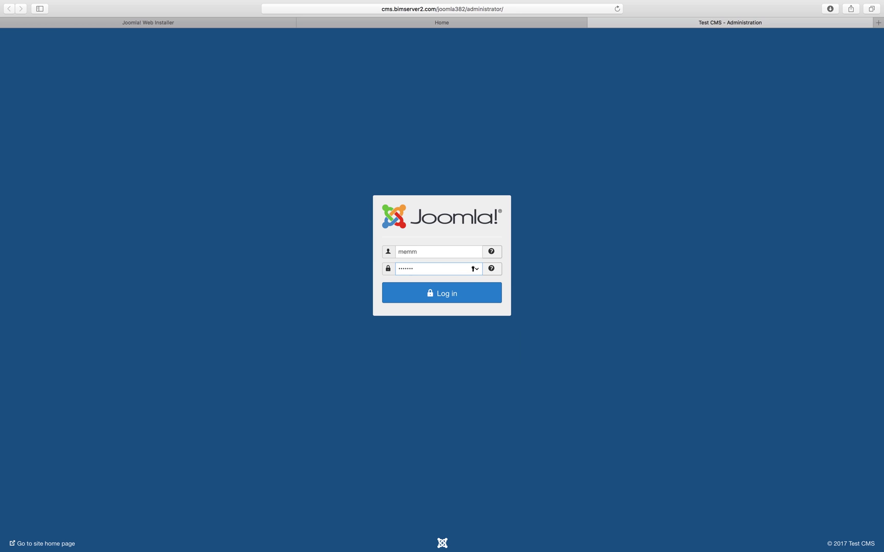
{"action": "left_click", "coordinate": [463, 297]}
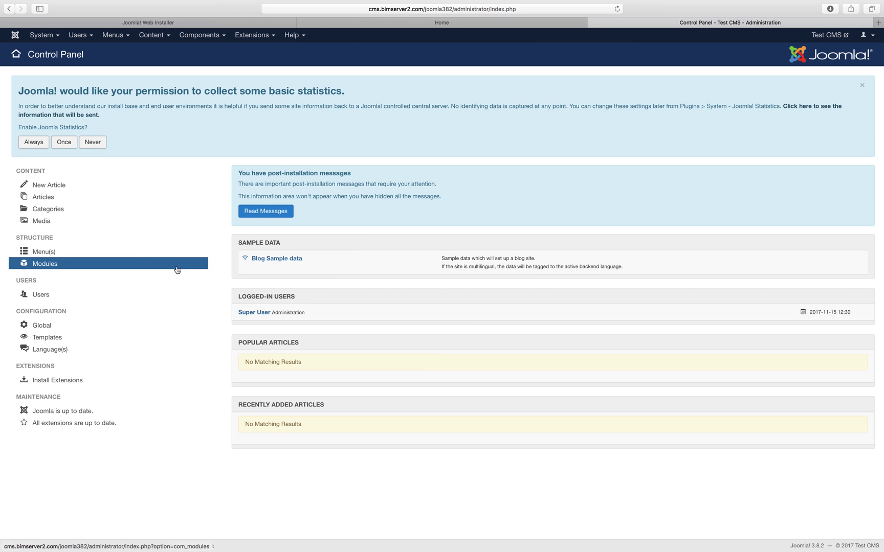
Browse the Control Panel's System, Menus and Components menus, then close them
{"action": "left_click", "coordinate": [53, 37]}
{"action": "mouse_move", "coordinate": [124, 36]}
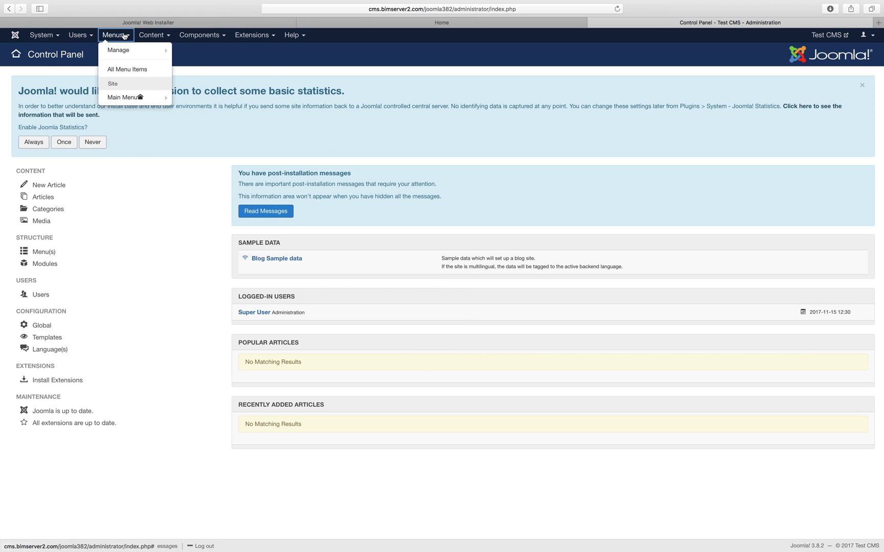
{"action": "mouse_move", "coordinate": [200, 36]}
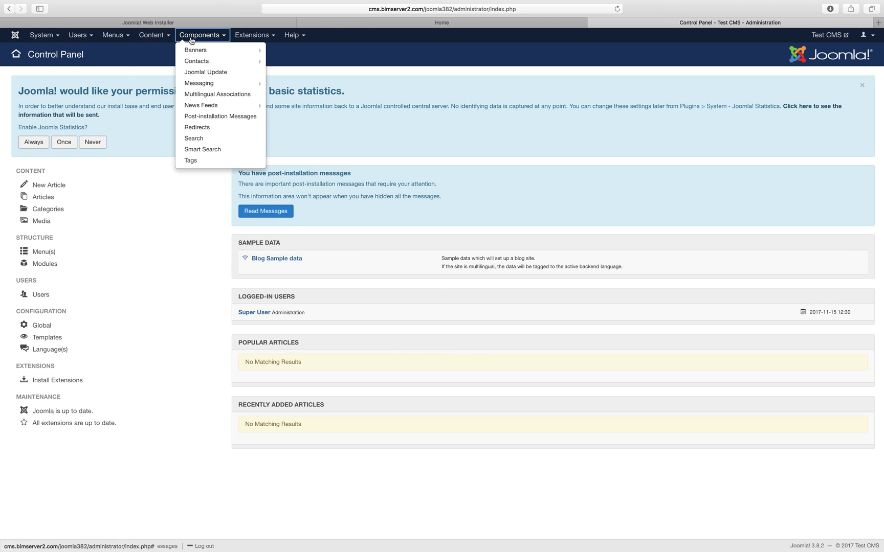
{"action": "left_click", "coordinate": [260, 496]}
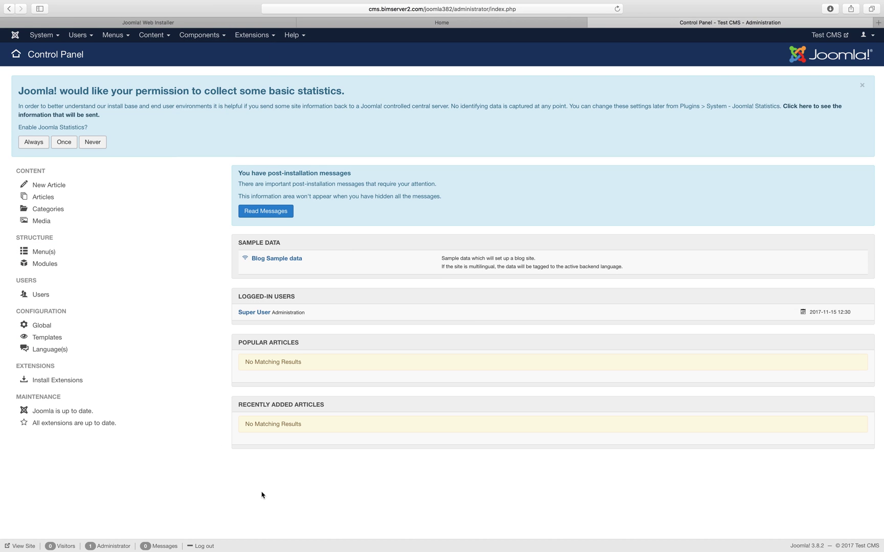